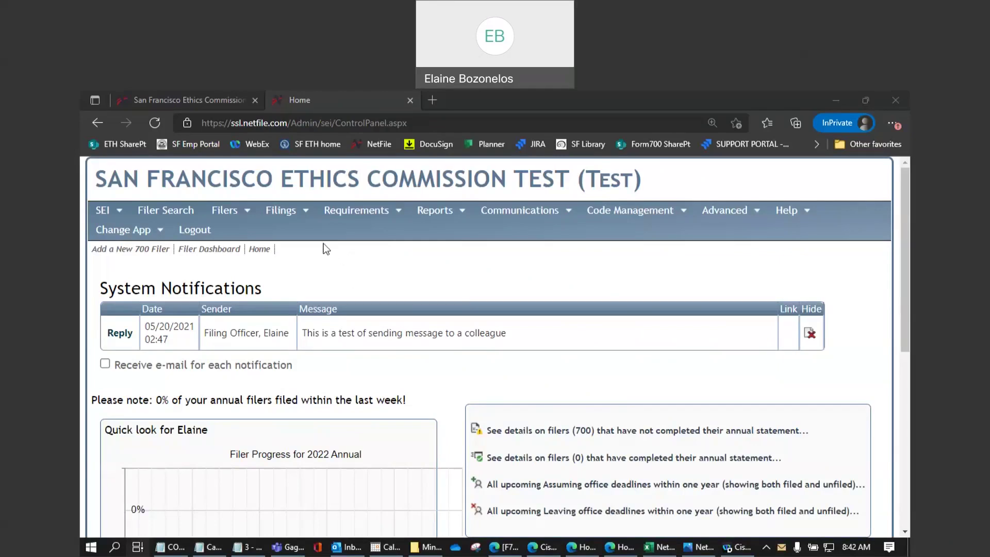
- Start adding a new Form 700/87200 filer, search for the filer's name among existing filers, and proceed to the entry form
mouse_move(227, 212)
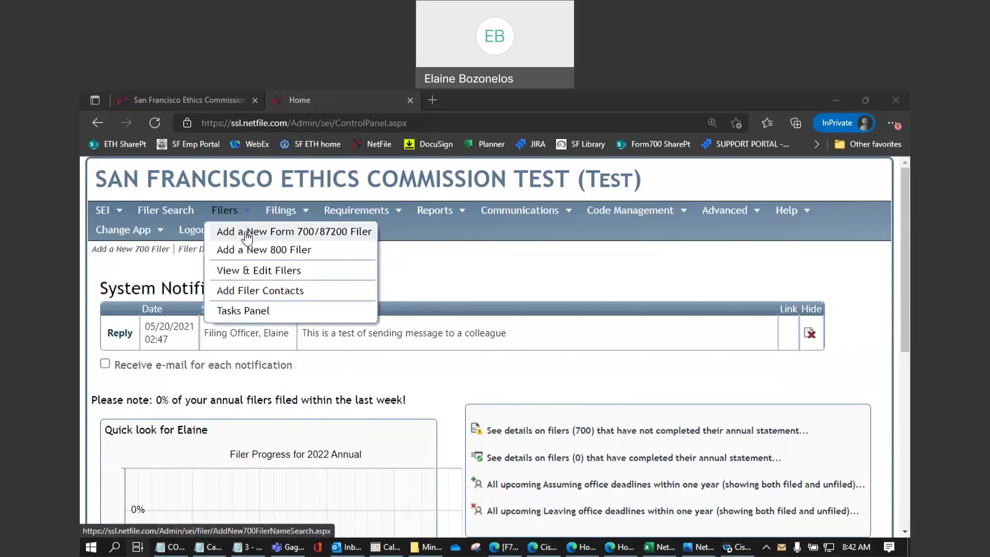
click(247, 234)
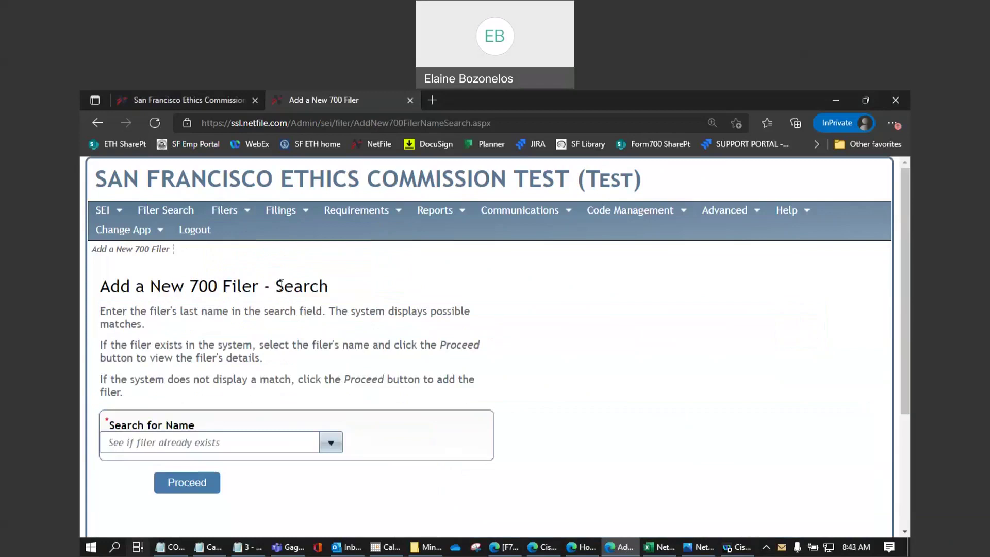
click(204, 442)
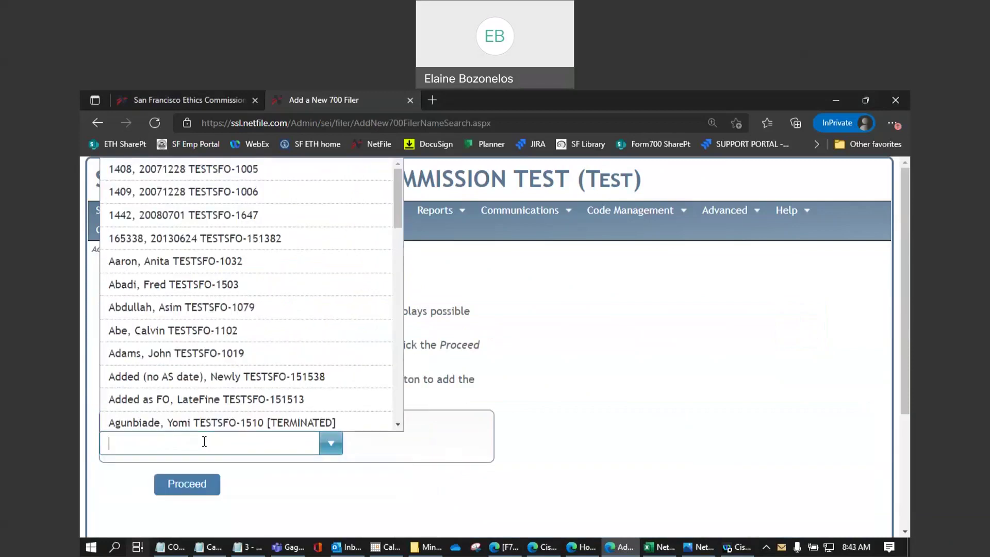
text(Un)
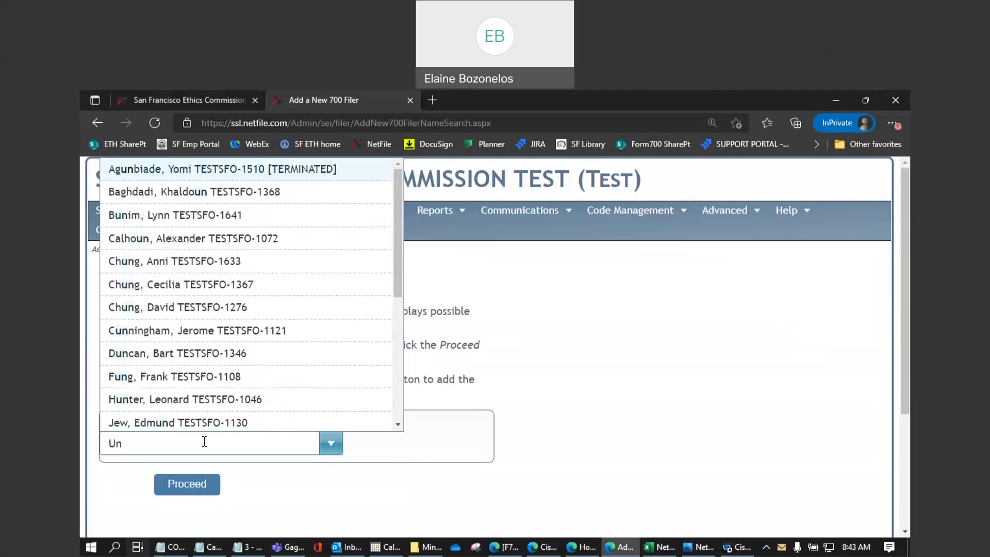
text(i)
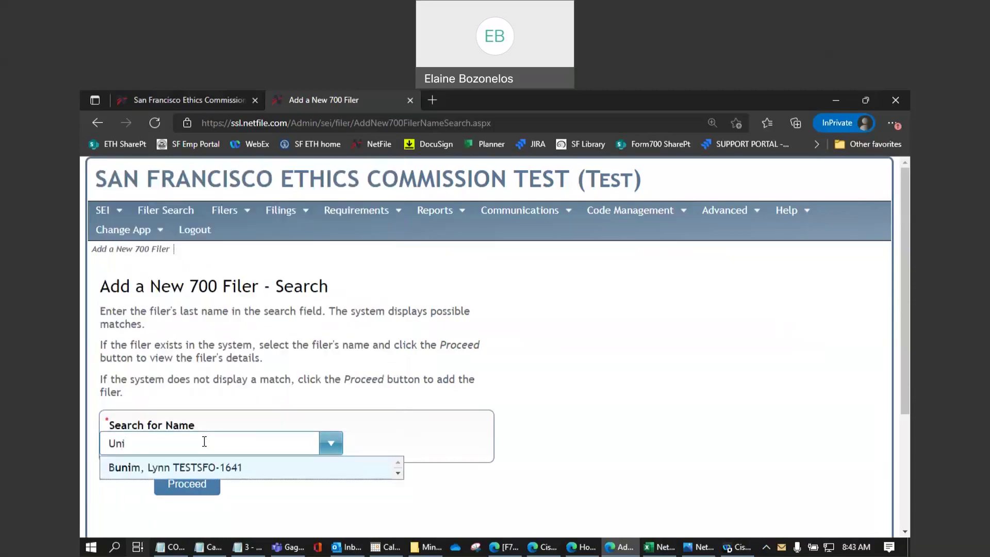
text(que)
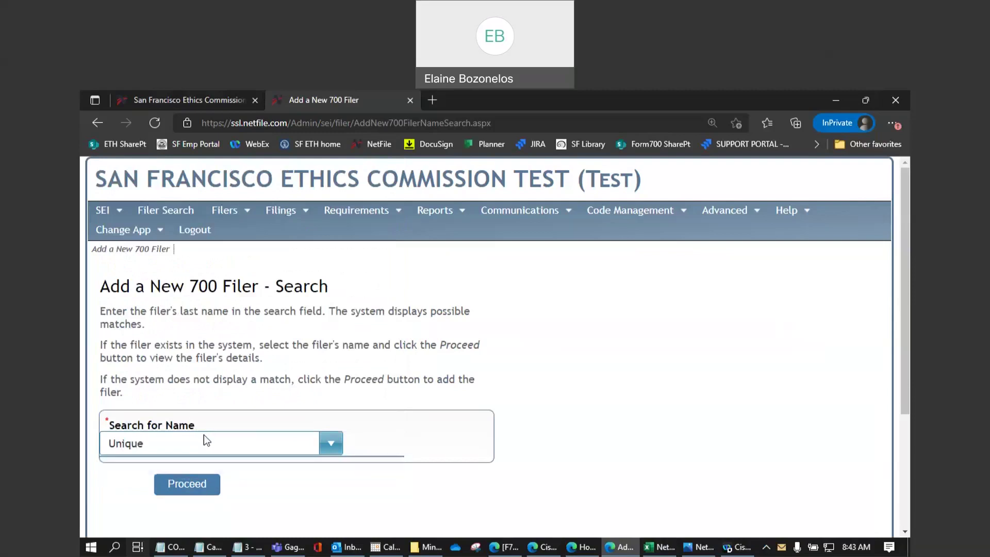
click(195, 492)
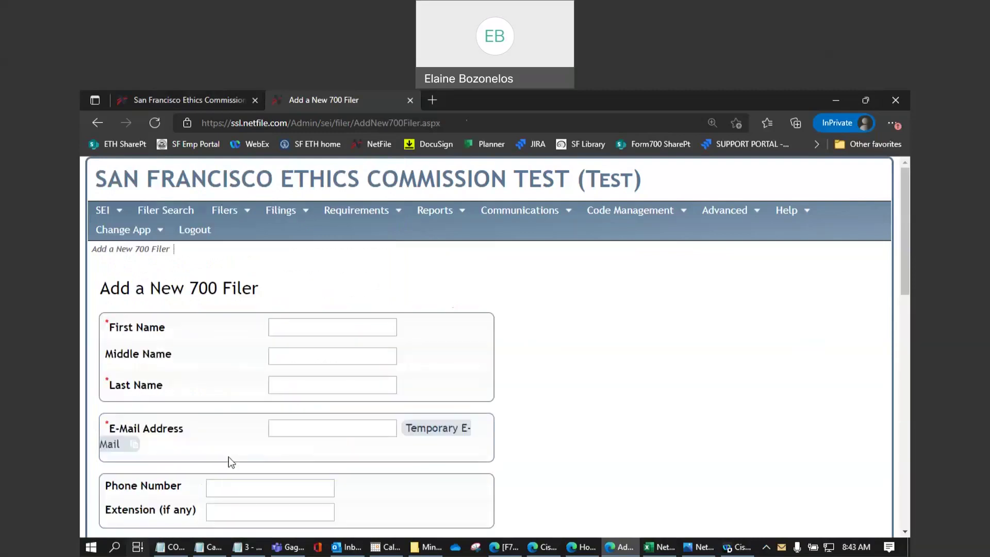
- Enter the new filer's first name, last name and e-mail address in the Add a New 700 Filer form
scroll(228, 457, down, 1)
click(230, 457)
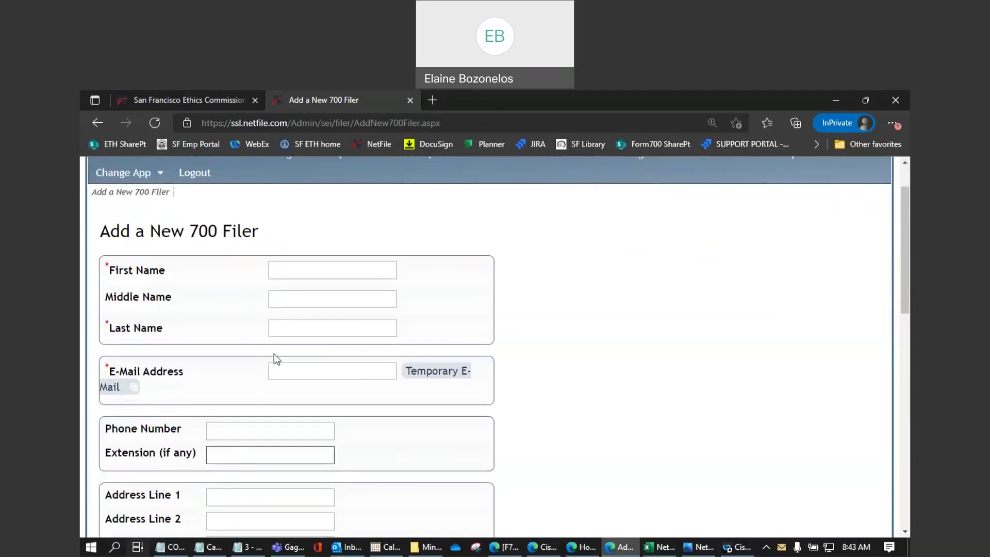
click(304, 271)
text(Unique)
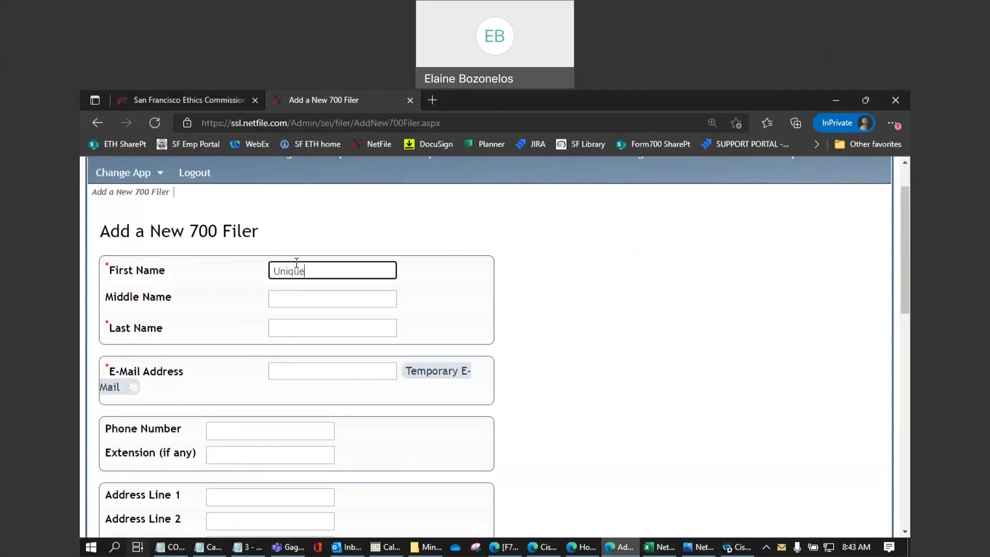
click(313, 325)
text(Human)
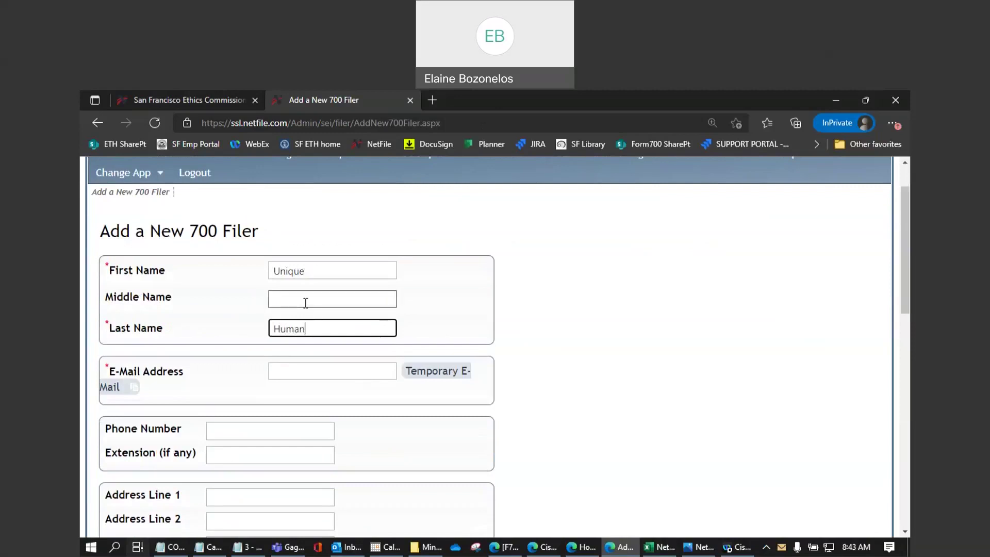
click(325, 373)
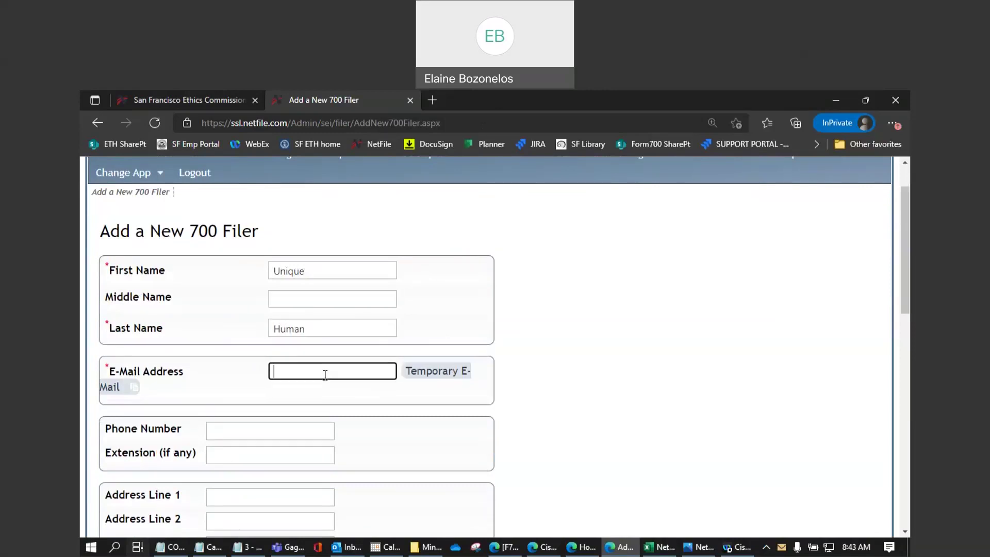
text(unique@e.com)
- Set the filer type to 700 and enter the filer's employee ID
scroll(339, 372, down, 2)
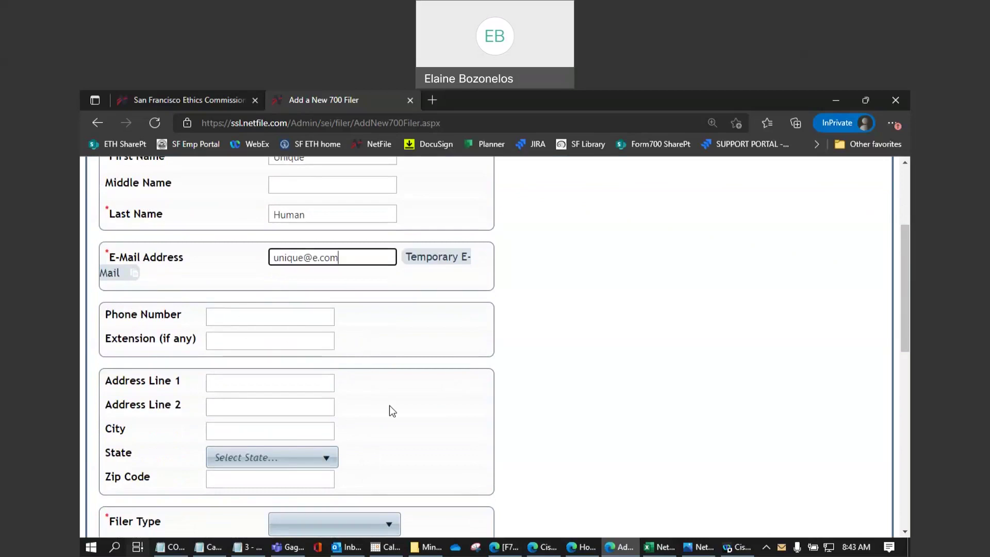
scroll(389, 405, down, 3)
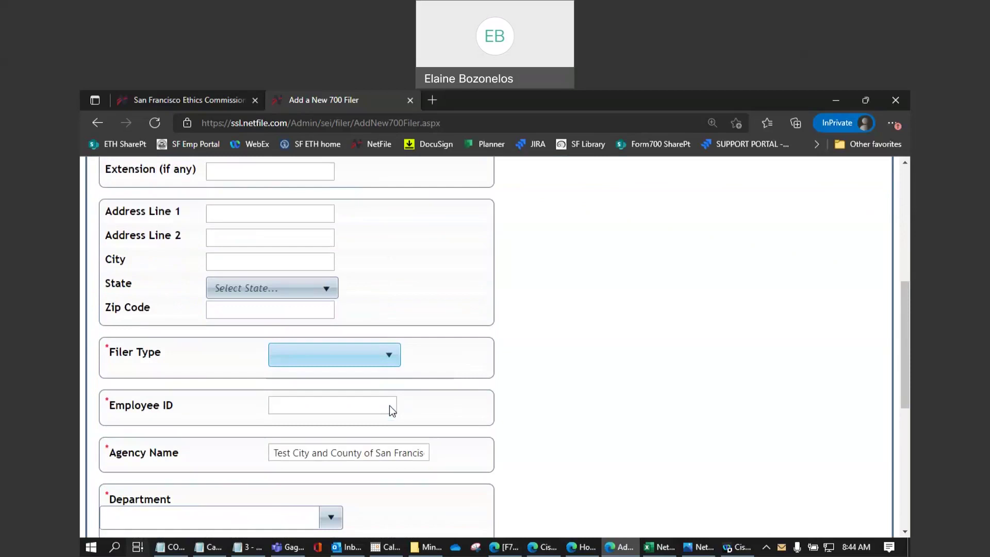
click(373, 360)
click(379, 402)
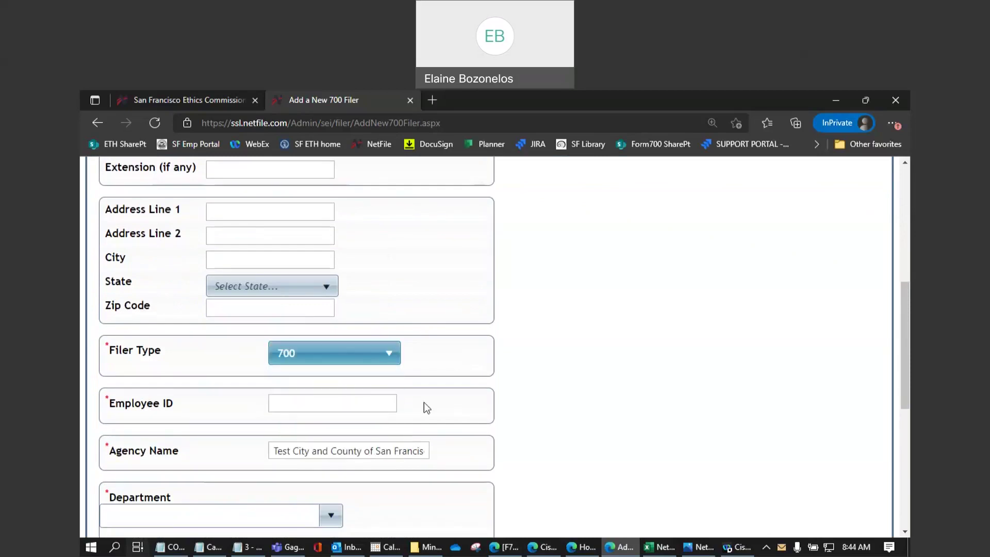
click(371, 403)
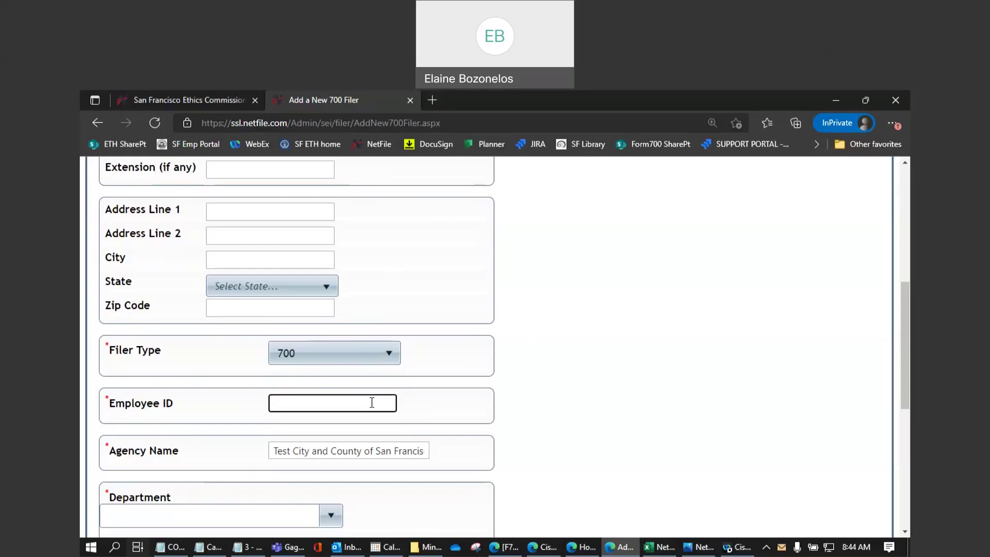
text(555555)
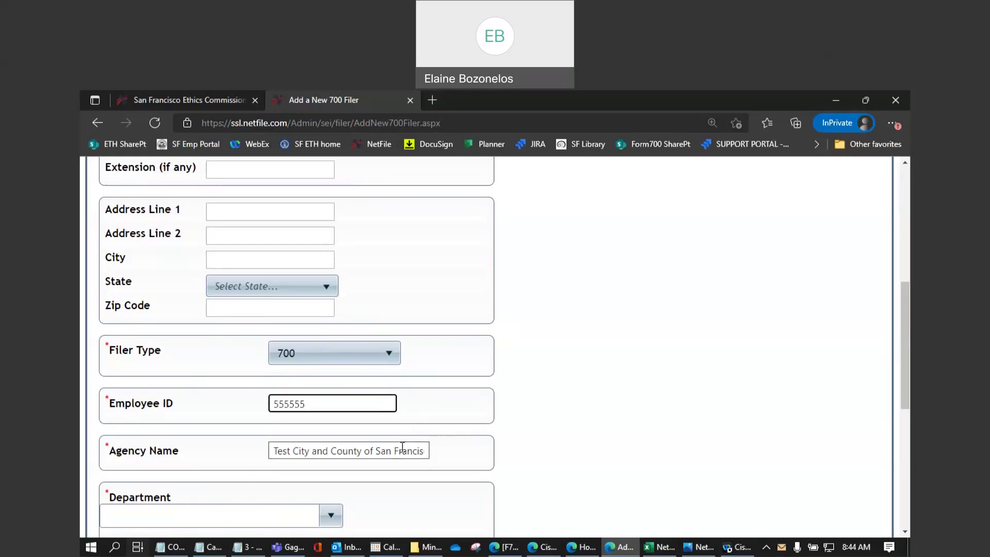
- Assign the new filer to the department Ethics - Ethics Commission
scroll(438, 447, down, 3)
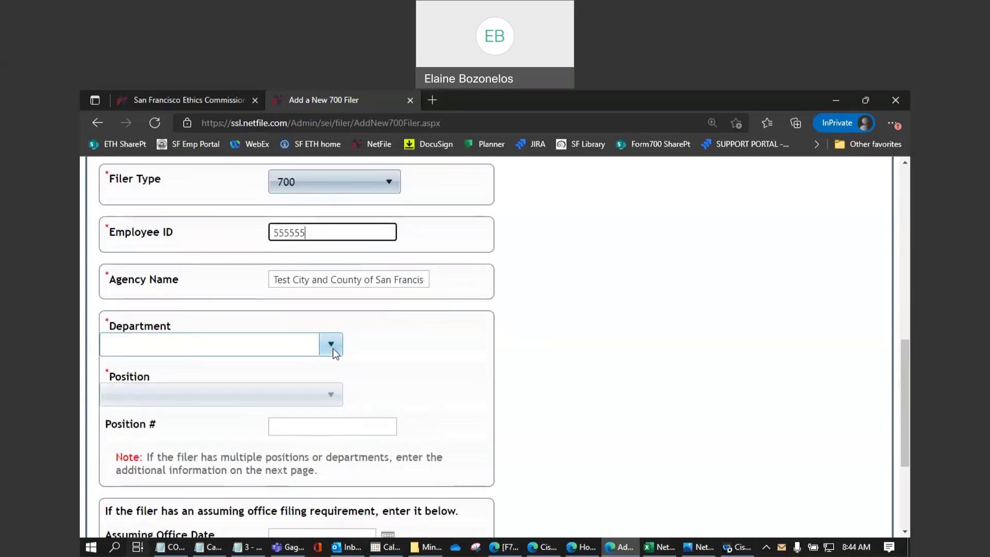
click(335, 349)
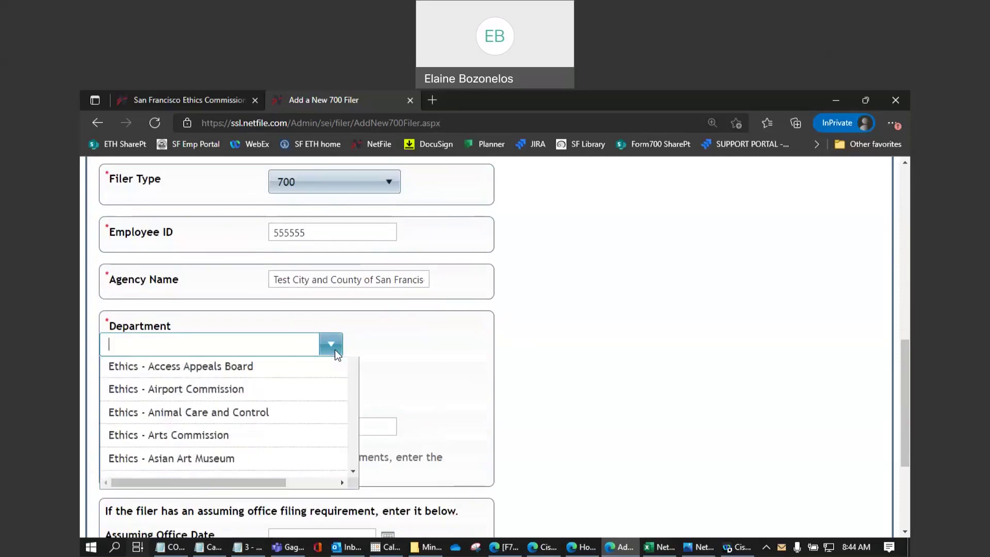
scroll(327, 410, down, 2)
scroll(327, 410, down, 2)
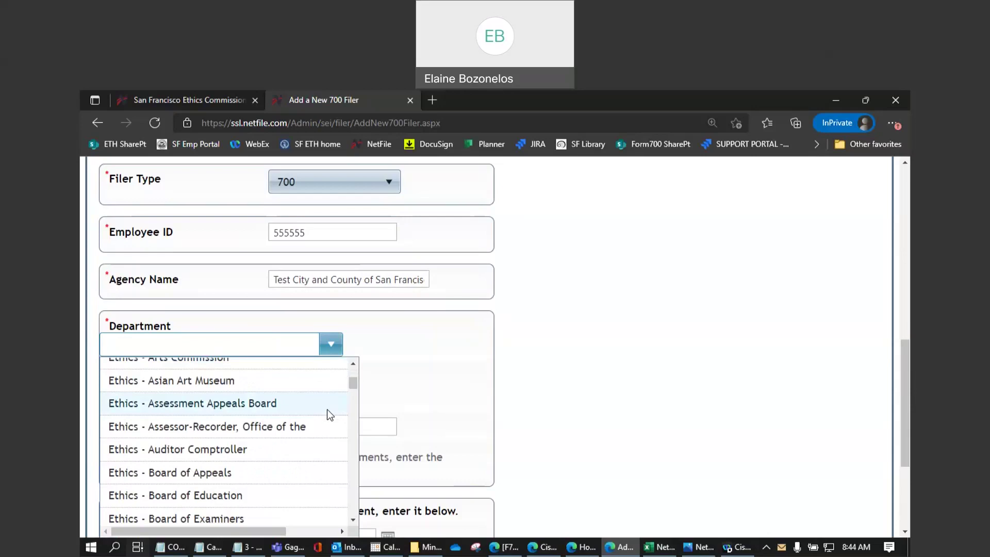
scroll(327, 410, down, 3)
scroll(327, 410, down, 5)
scroll(327, 410, down, 5)
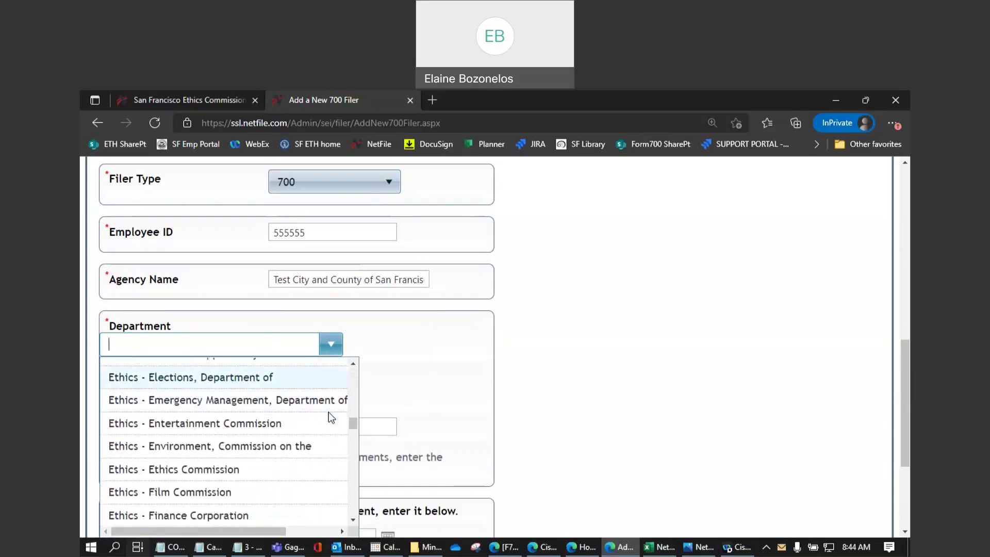
click(240, 462)
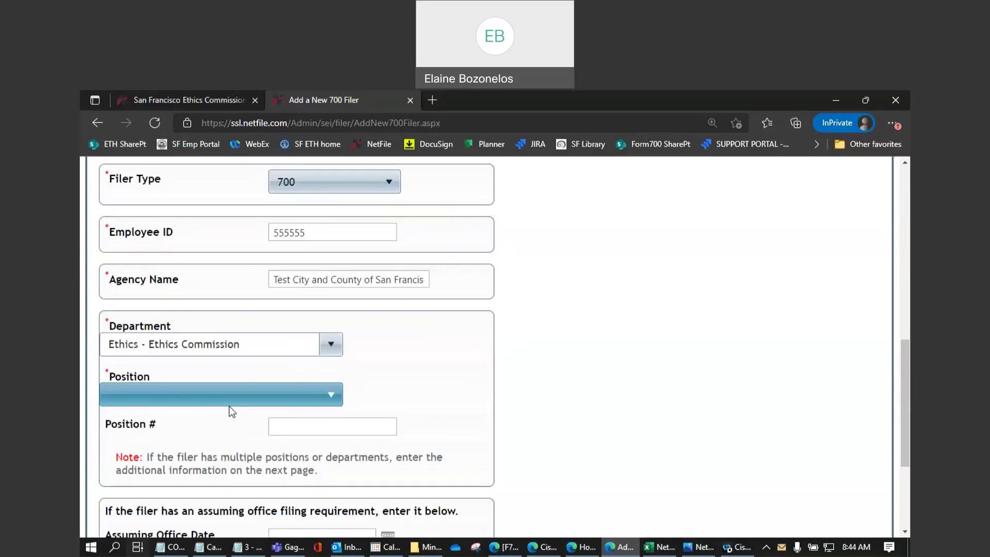
- Set the new filer's position to Chief Enforcement Officer
click(194, 395)
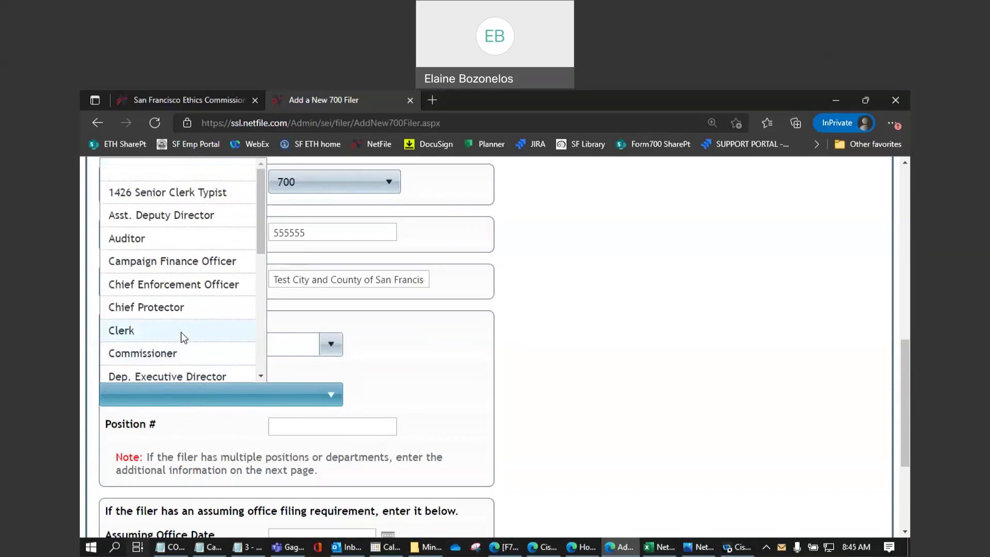
click(180, 290)
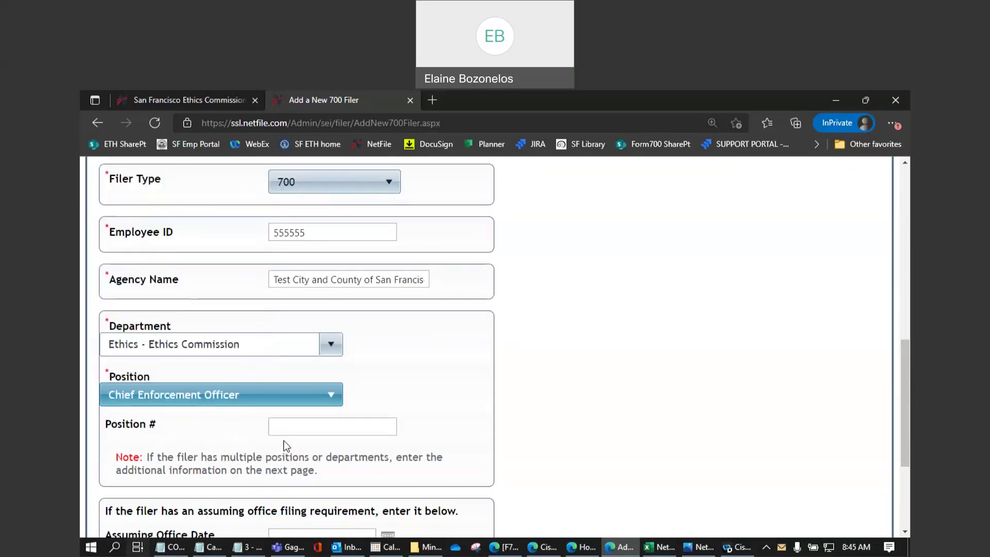
click(311, 431)
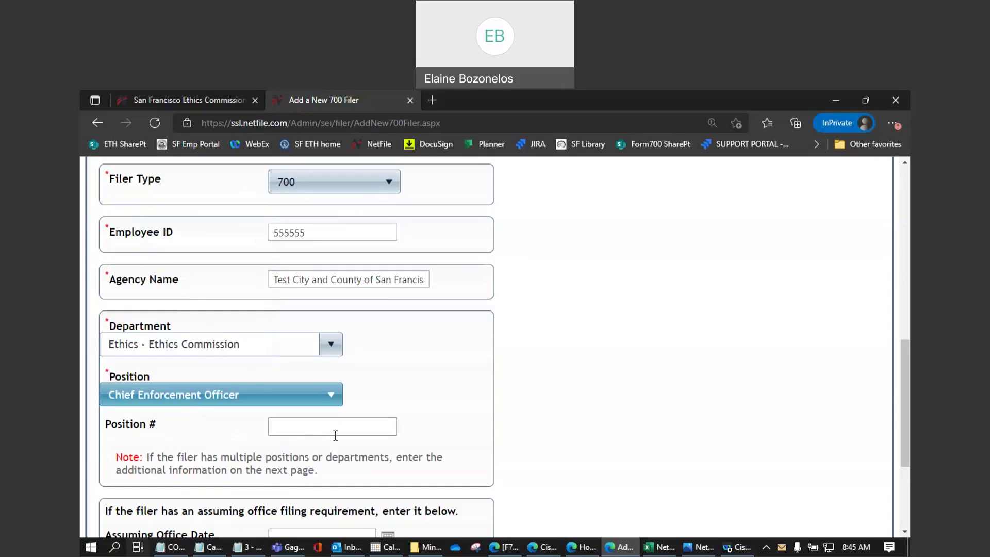
- Set the assuming office date to 03/13/2022 and submit the new filer form
scroll(335, 435, down, 2)
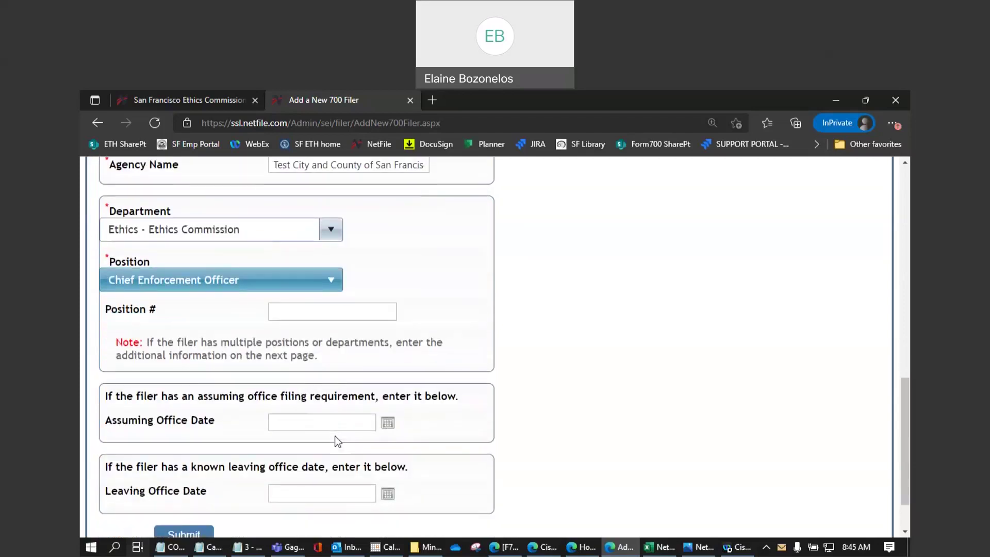
click(318, 422)
click(388, 422)
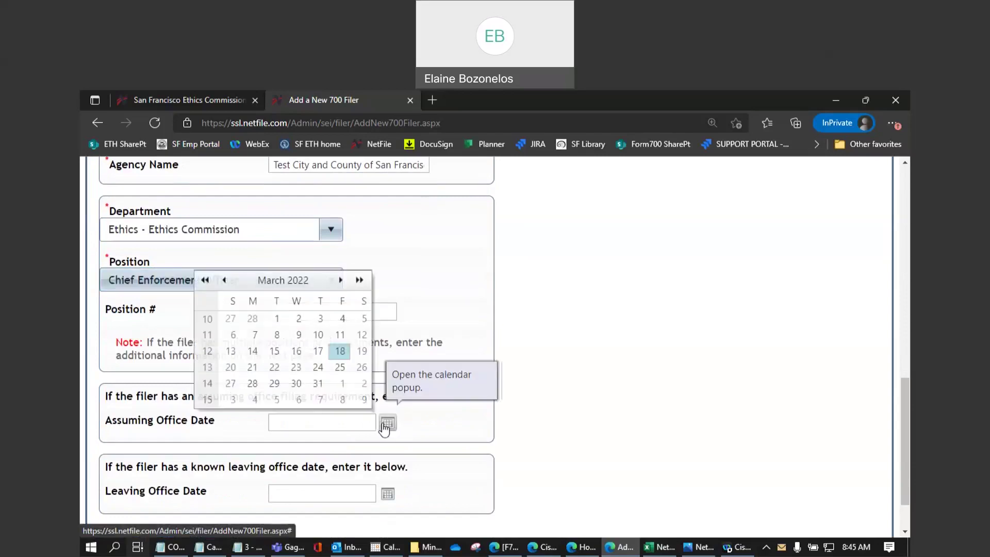
click(233, 349)
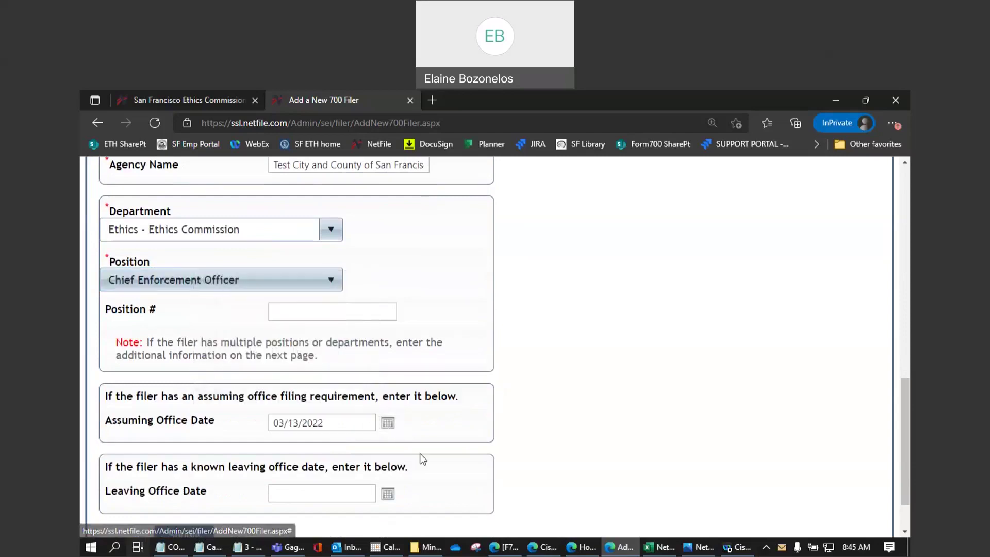
scroll(309, 444, down, 2)
click(199, 476)
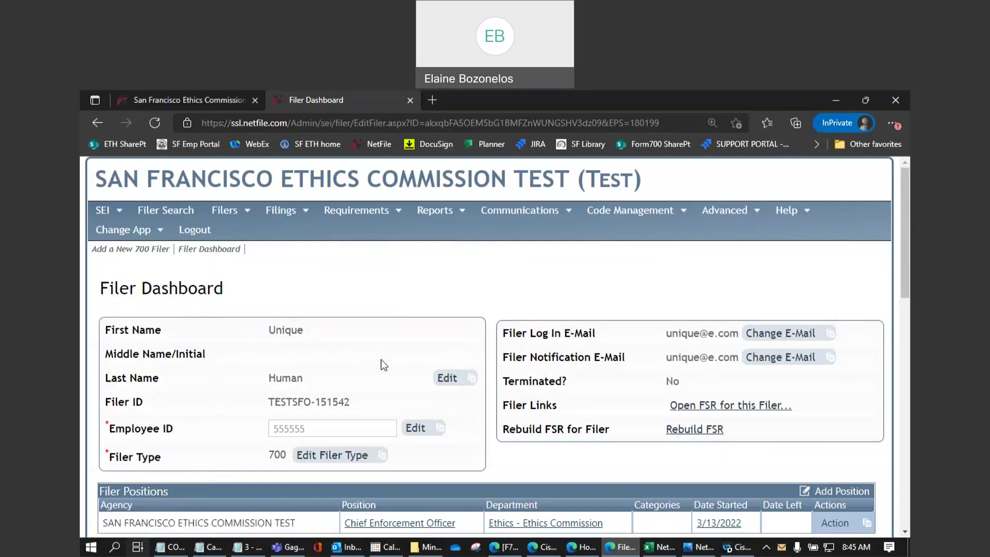
- Review the actions available for the filer's Chief Enforcement Officer position, including the wrong-position correction option, and close the actions window
scroll(379, 360, down, 1)
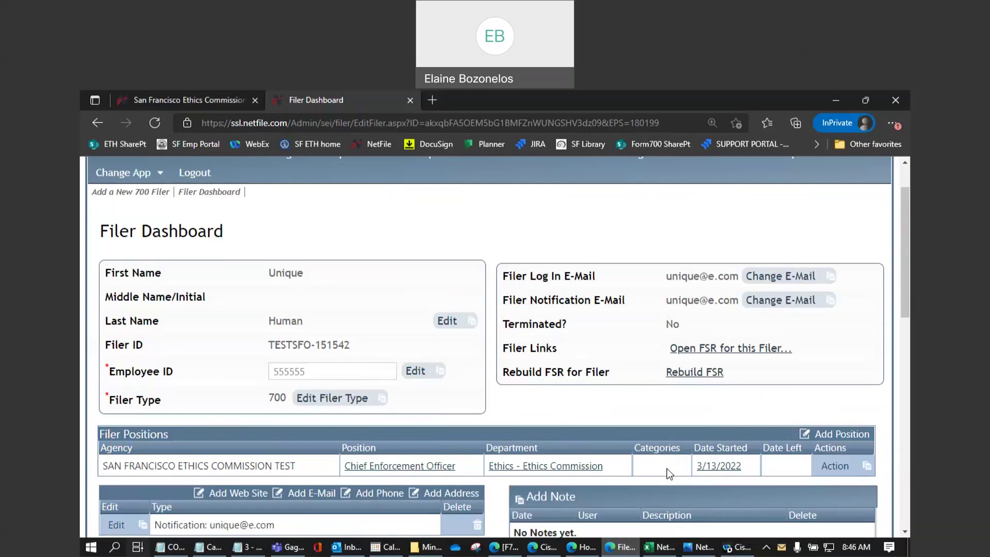
click(835, 466)
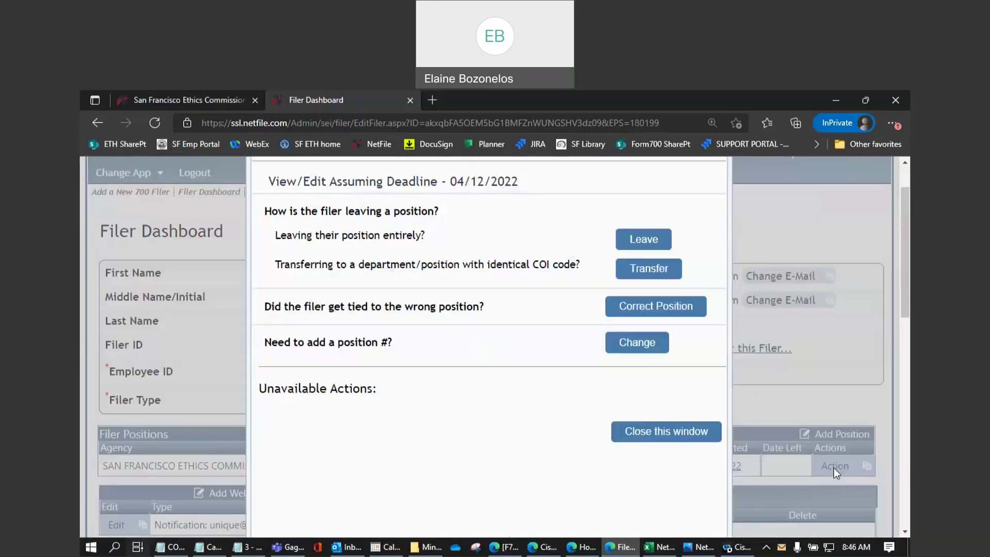
drag(265, 306, 479, 330)
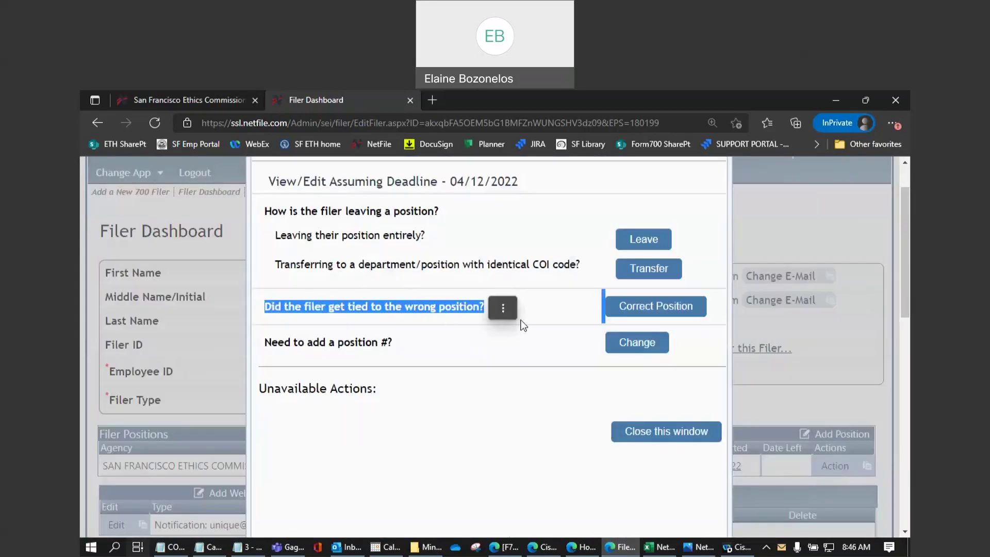
click(567, 322)
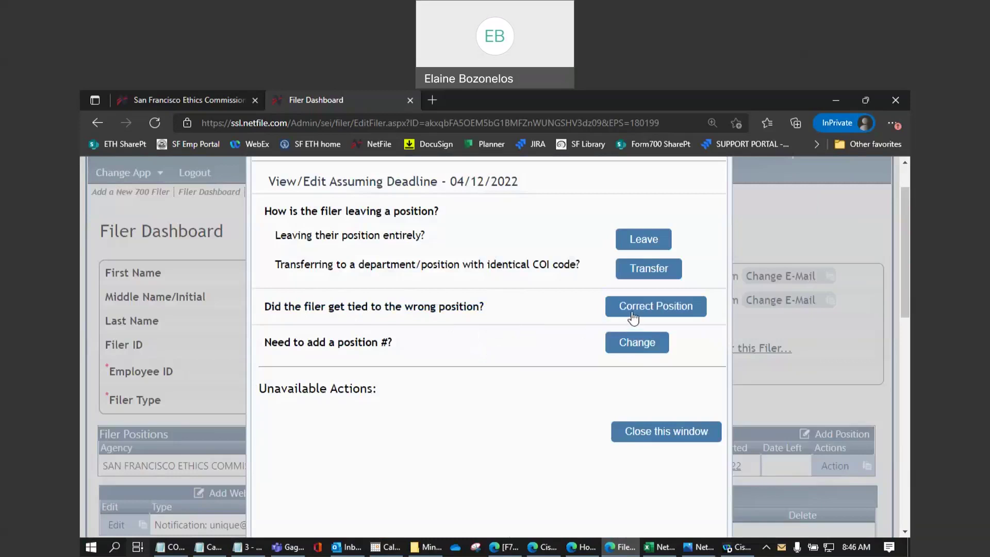
click(685, 436)
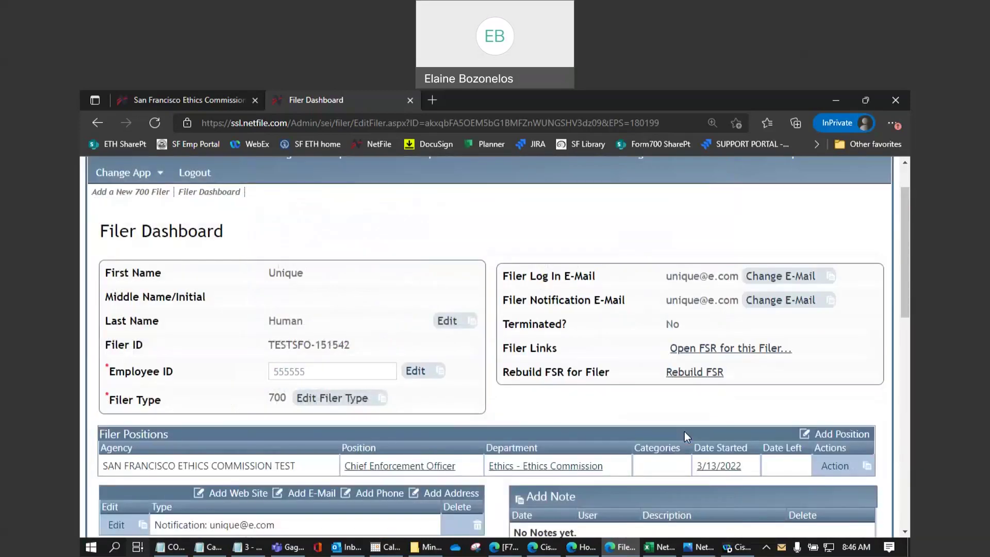